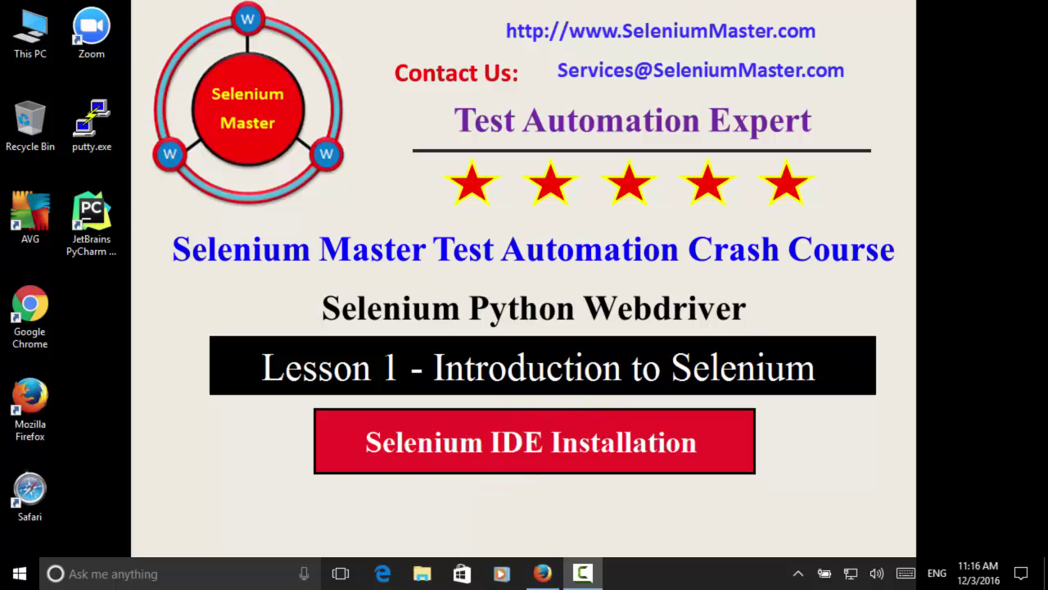
Maximize Firefox on the SeleniumHQ home page, reload it, and close the SeleniumConf banner.
drag(1047, 131, 272, 32)
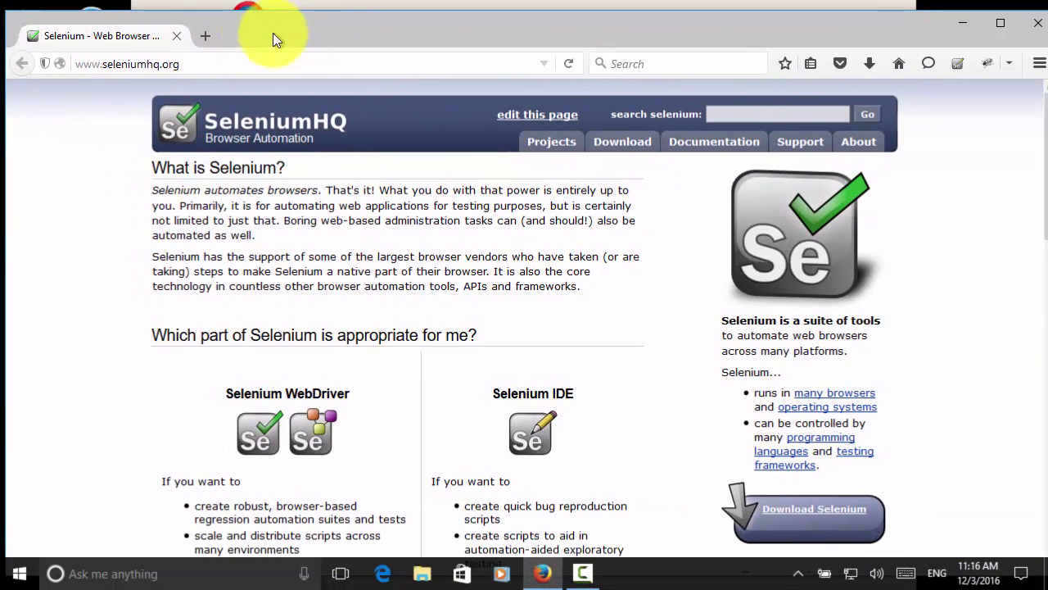
click(1000, 23)
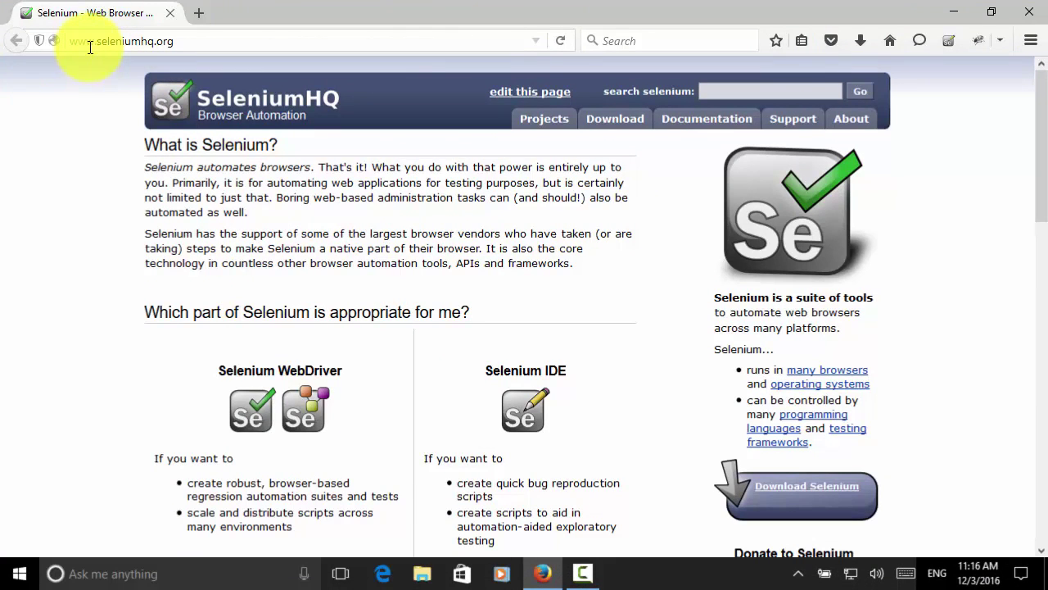
click(190, 42)
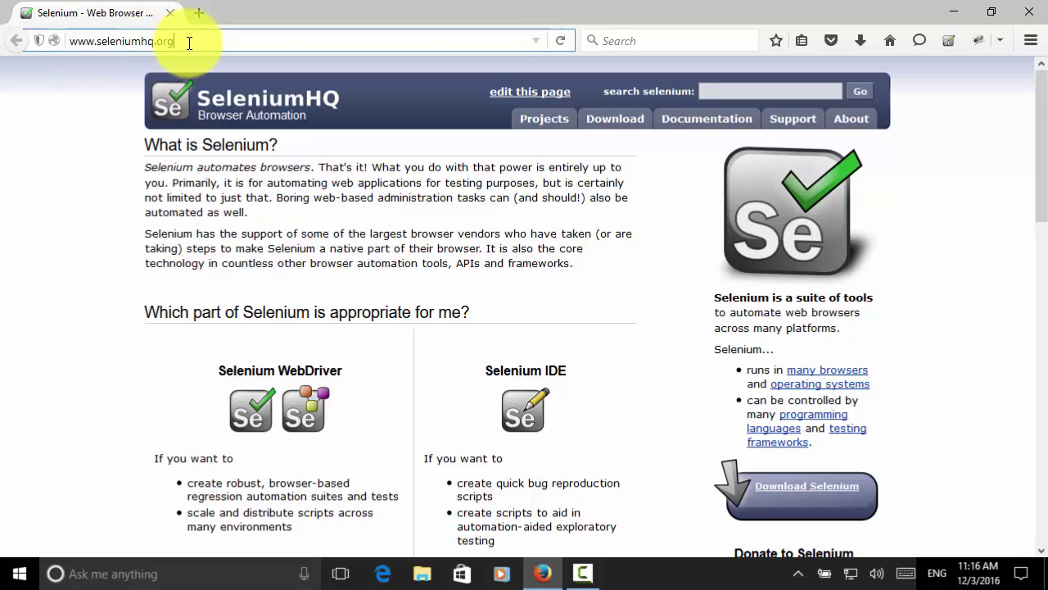
key(Return)
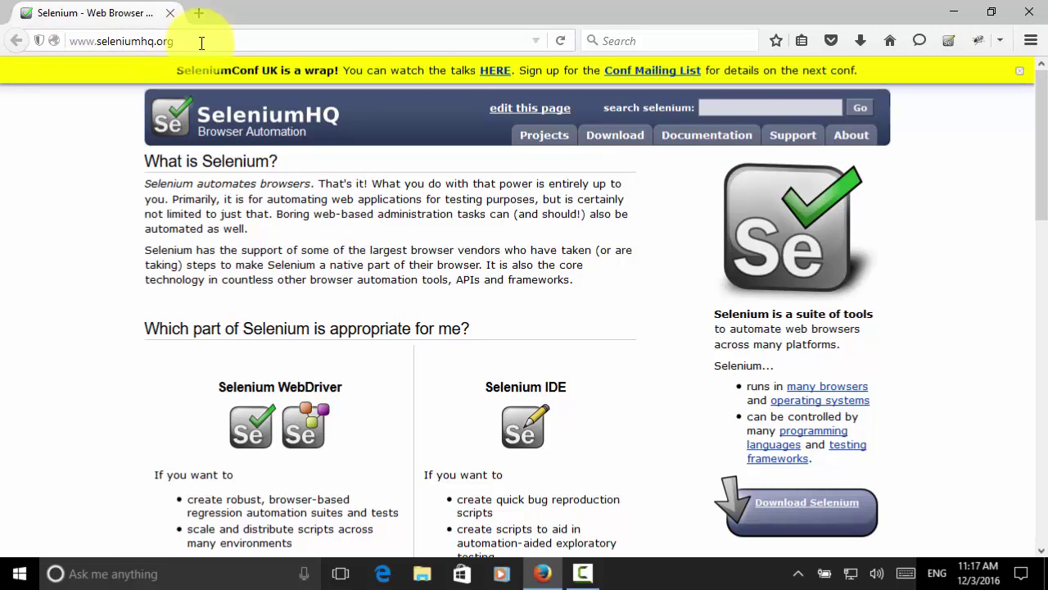
click(1019, 71)
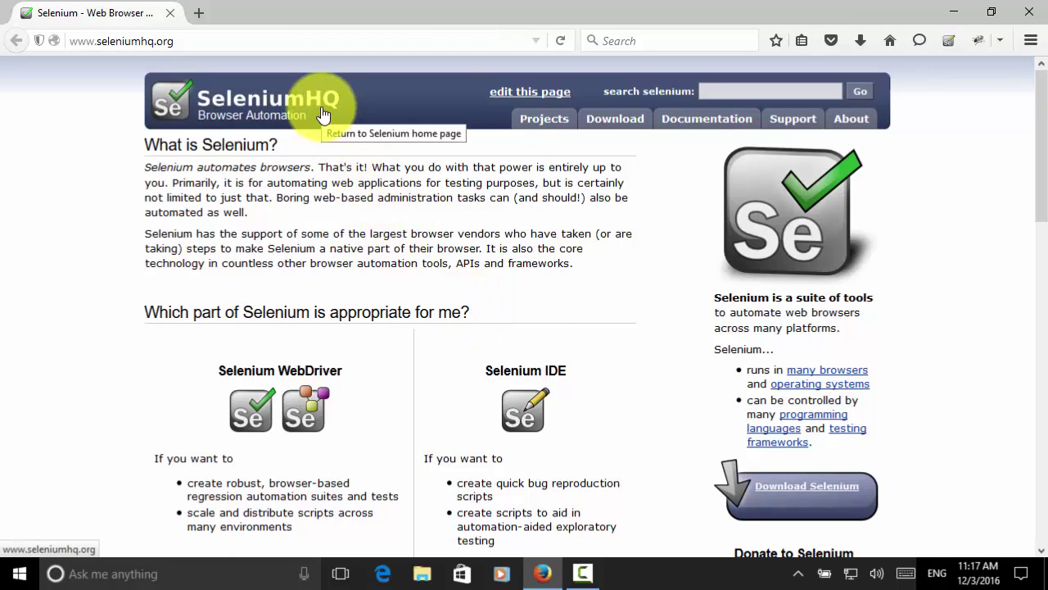
Go to the SeleniumHQ Downloads page and scroll to the Selenium IDE section.
click(621, 124)
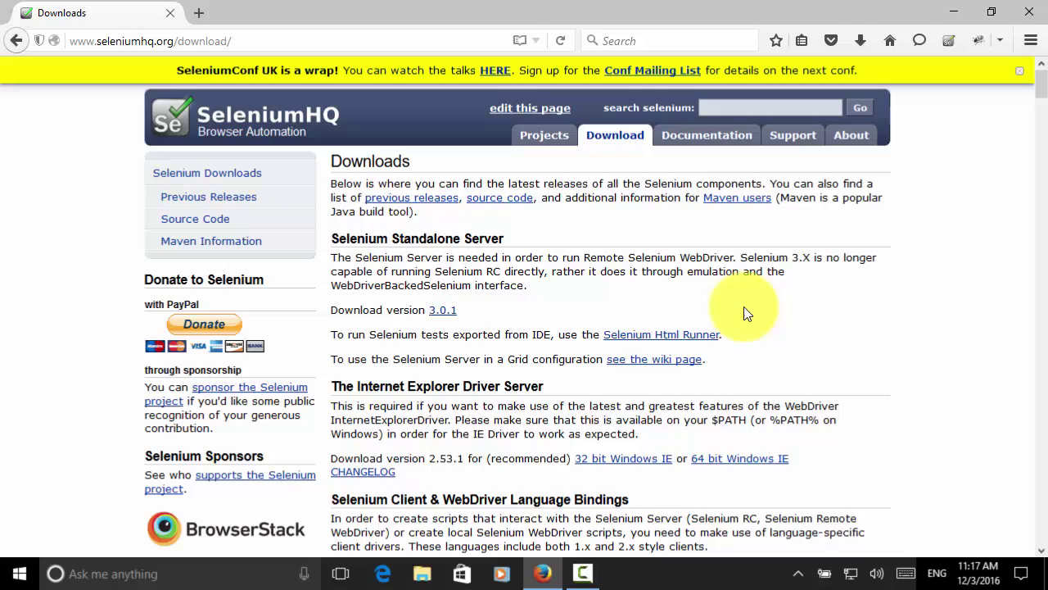
scroll(807, 300, down, 1)
scroll(810, 291, down, 6)
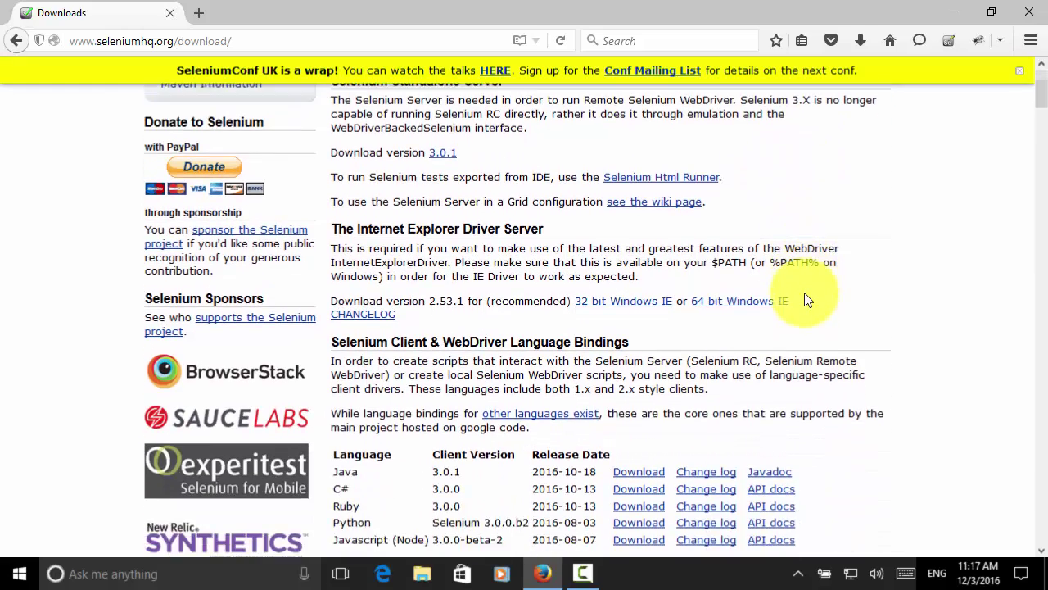
scroll(841, 284, down, 4)
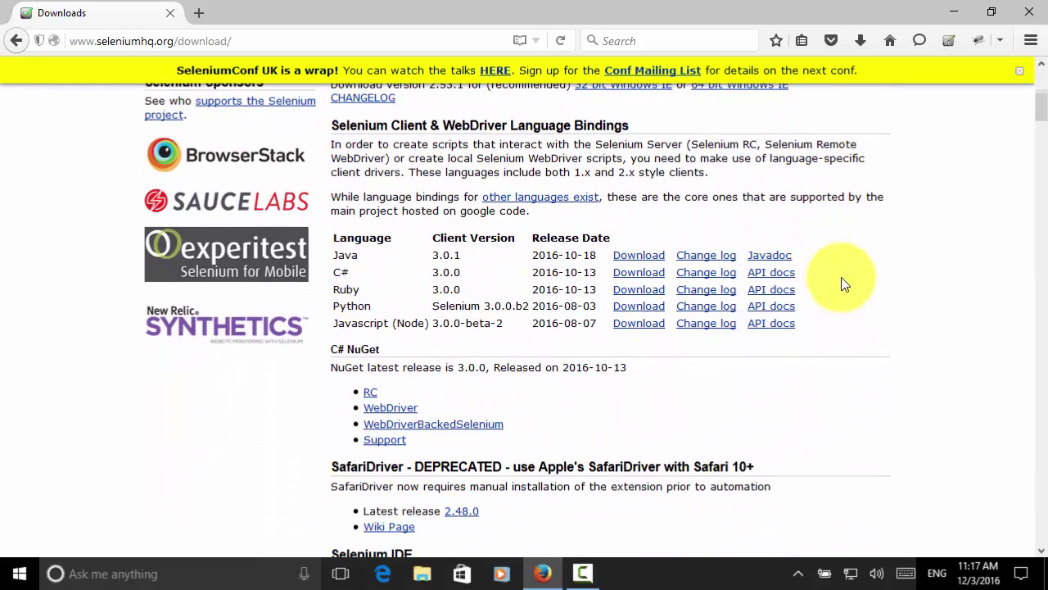
scroll(841, 284, down, 3)
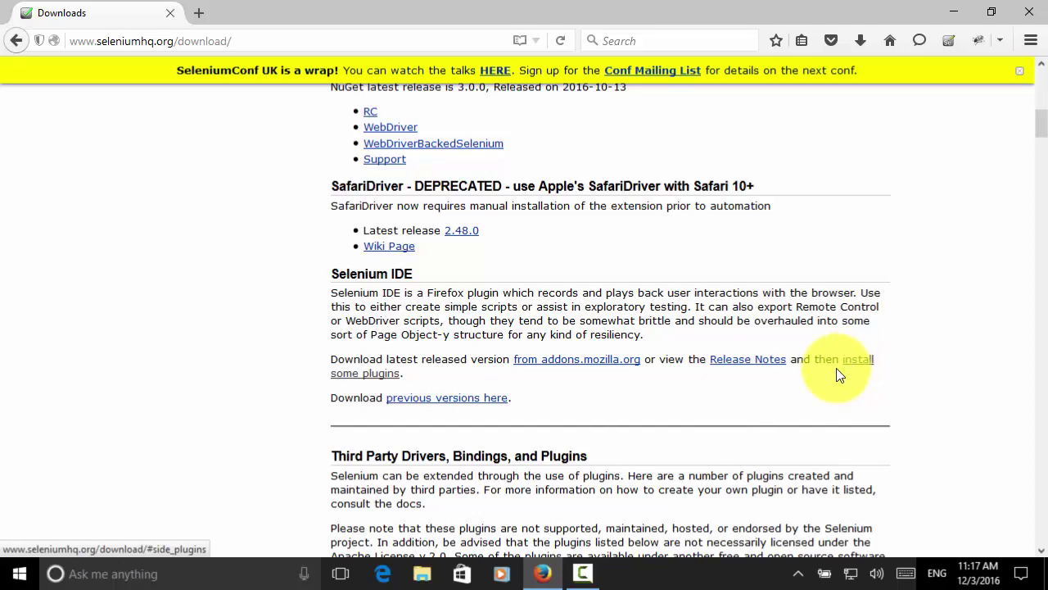
Install the Selenium IDE add-on from addons.mozilla.org and restart Firefox.
click(587, 360)
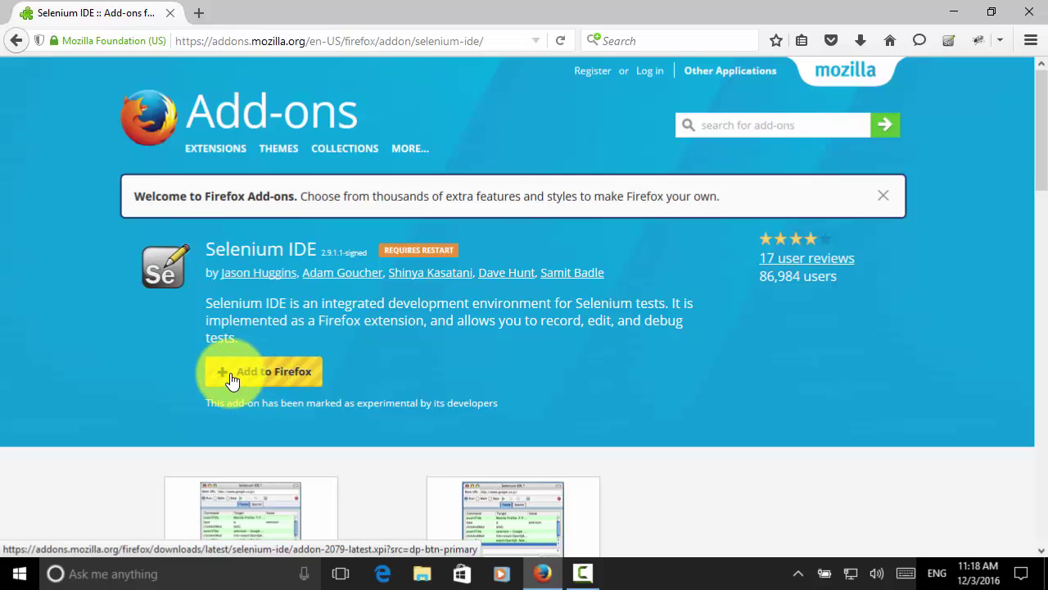
click(235, 378)
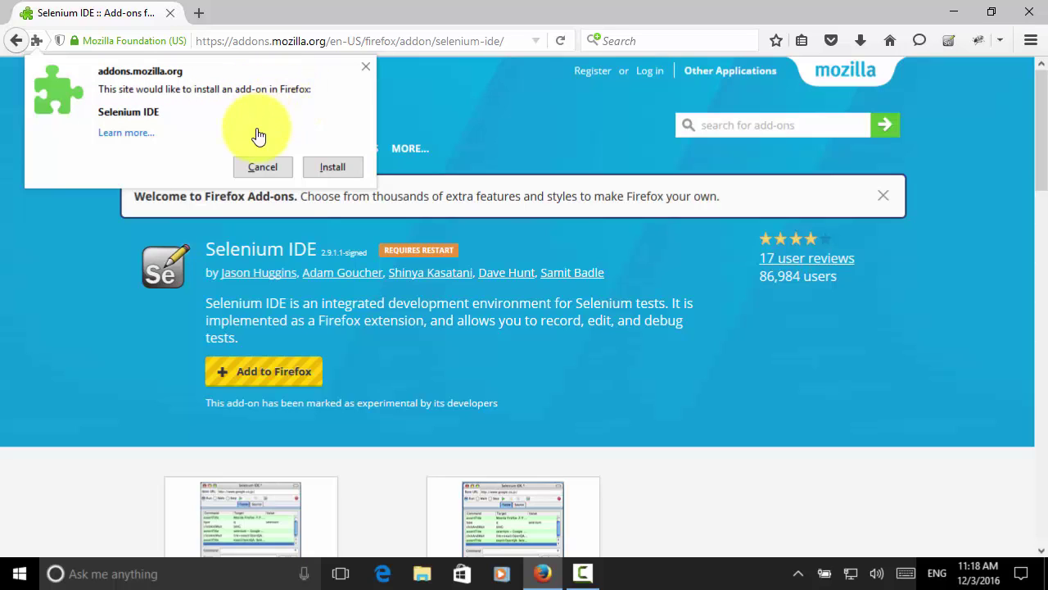
click(339, 167)
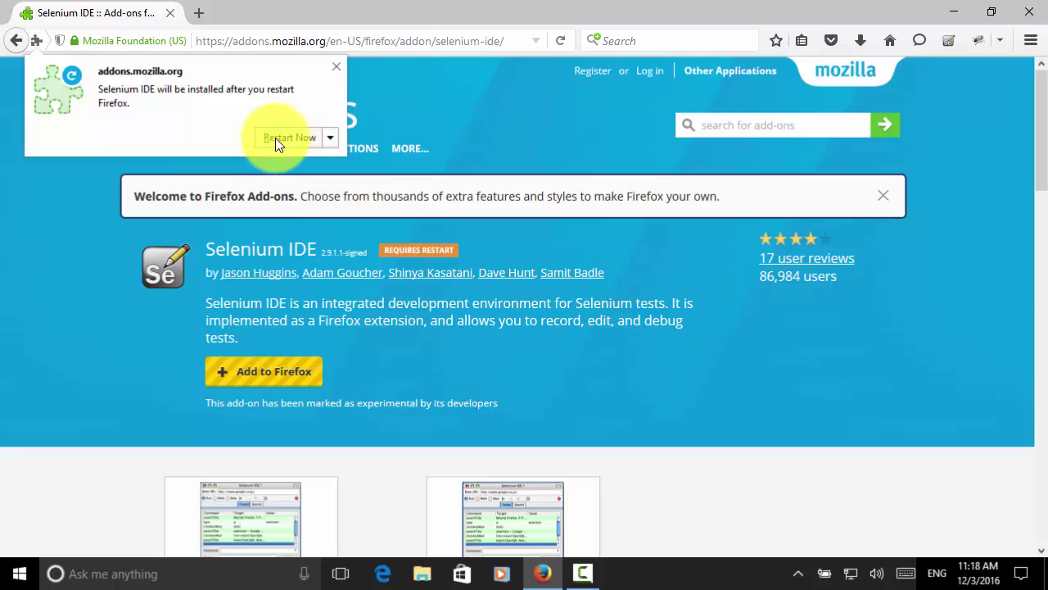
click(275, 138)
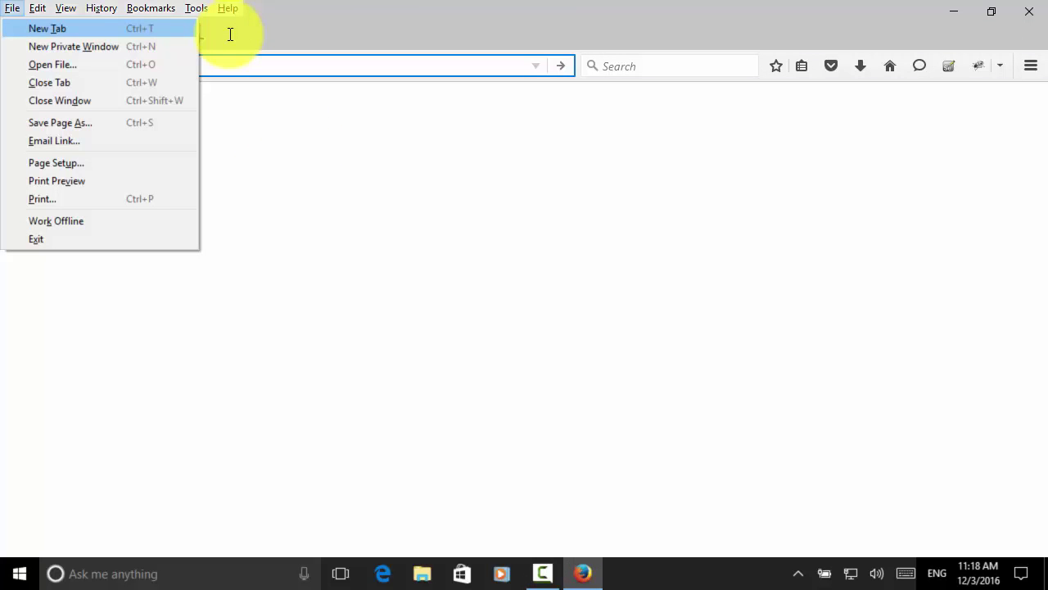
Launch Selenium IDE 2.9.1 from Firefox's Tools menu.
mouse_move(196, 14)
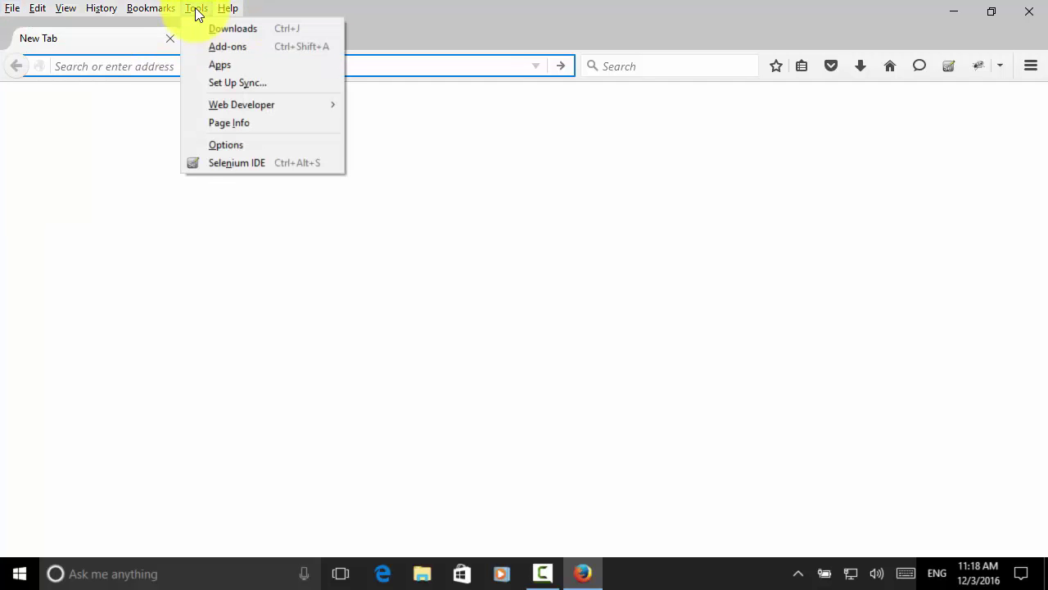
click(207, 163)
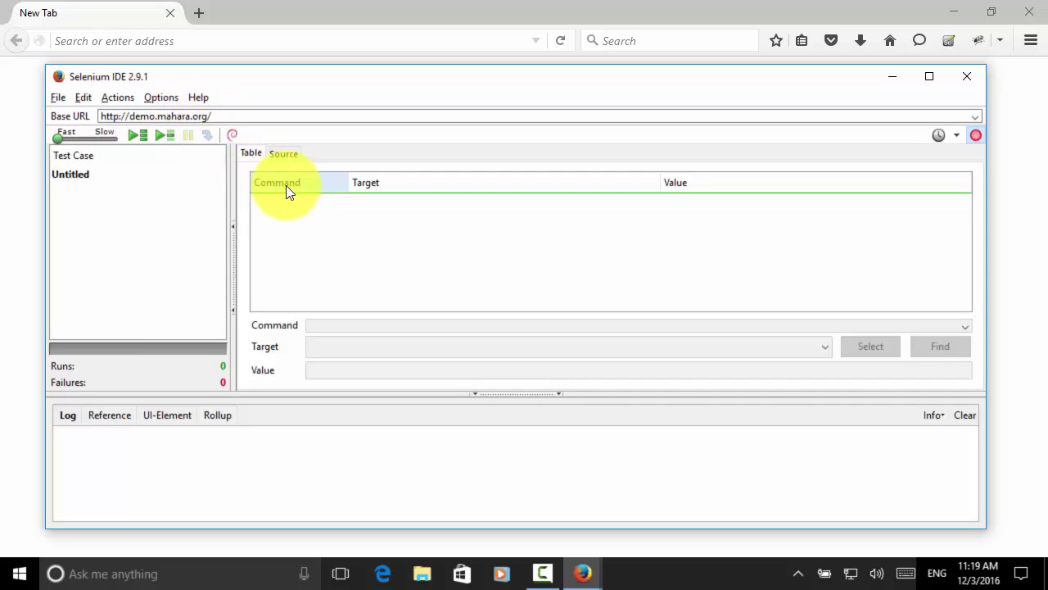
Fill the first test-case row with command 'open' and target '/'.
click(296, 203)
click(406, 211)
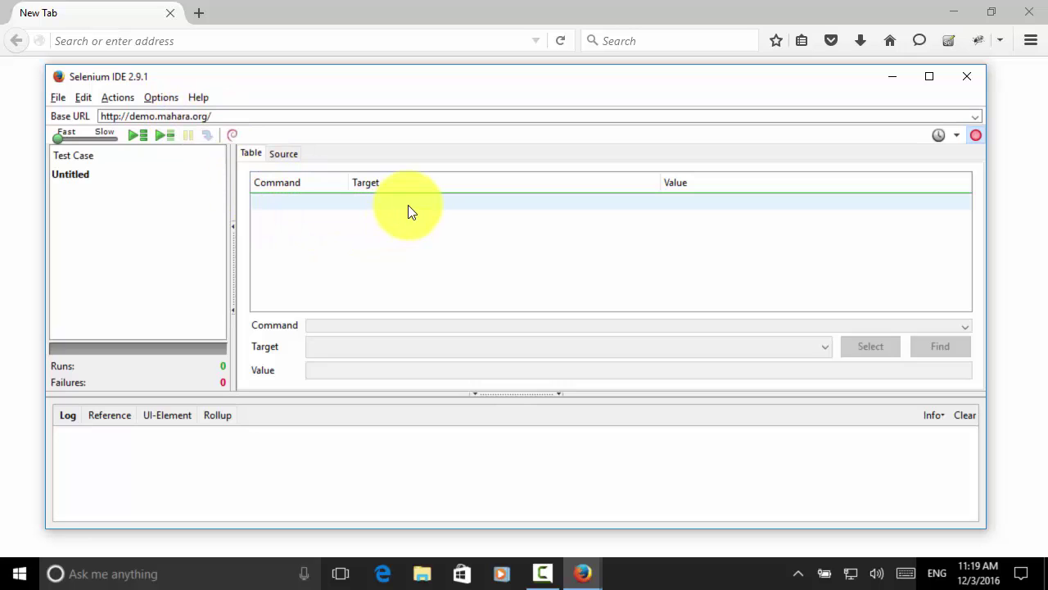
click(410, 323)
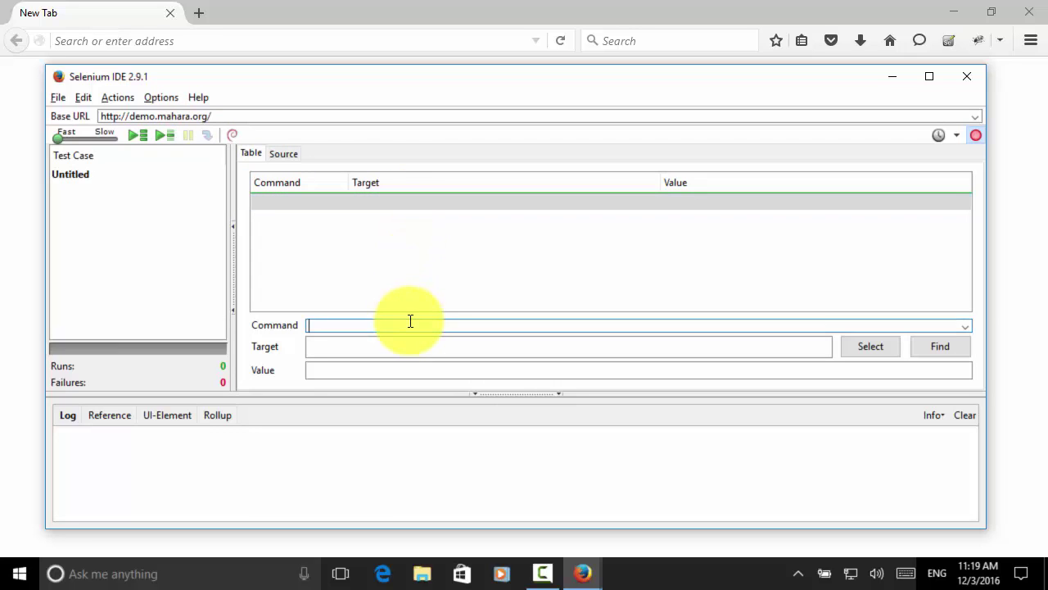
text(open)
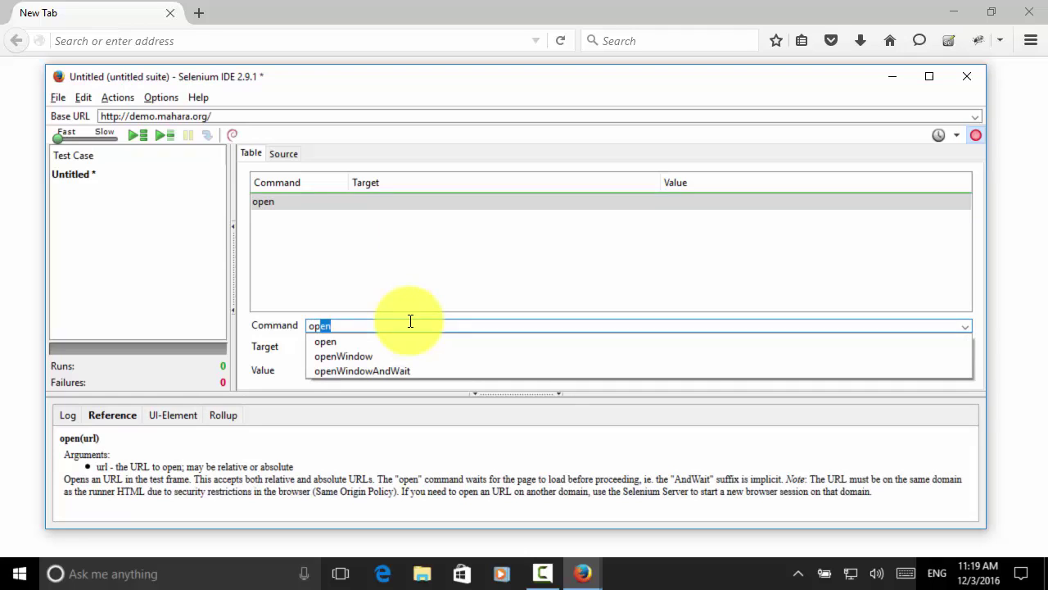
click(324, 340)
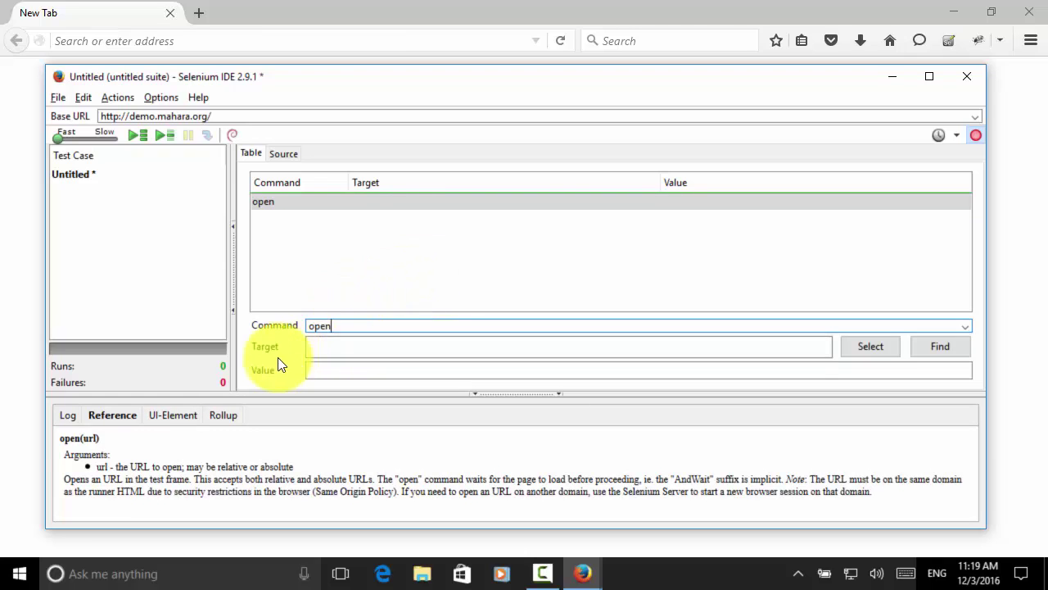
click(311, 346)
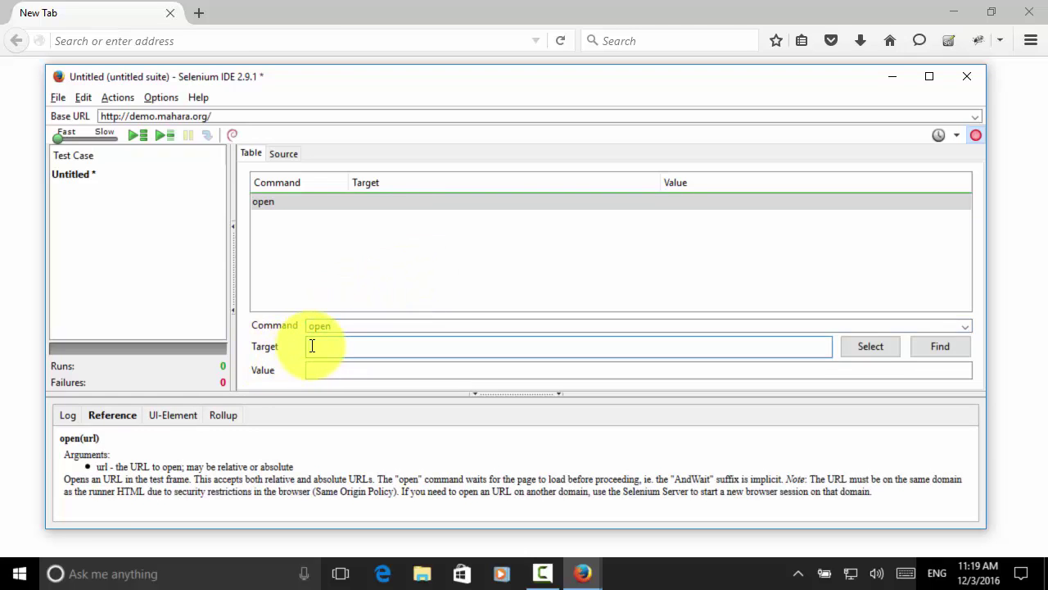
text(/)
click(323, 345)
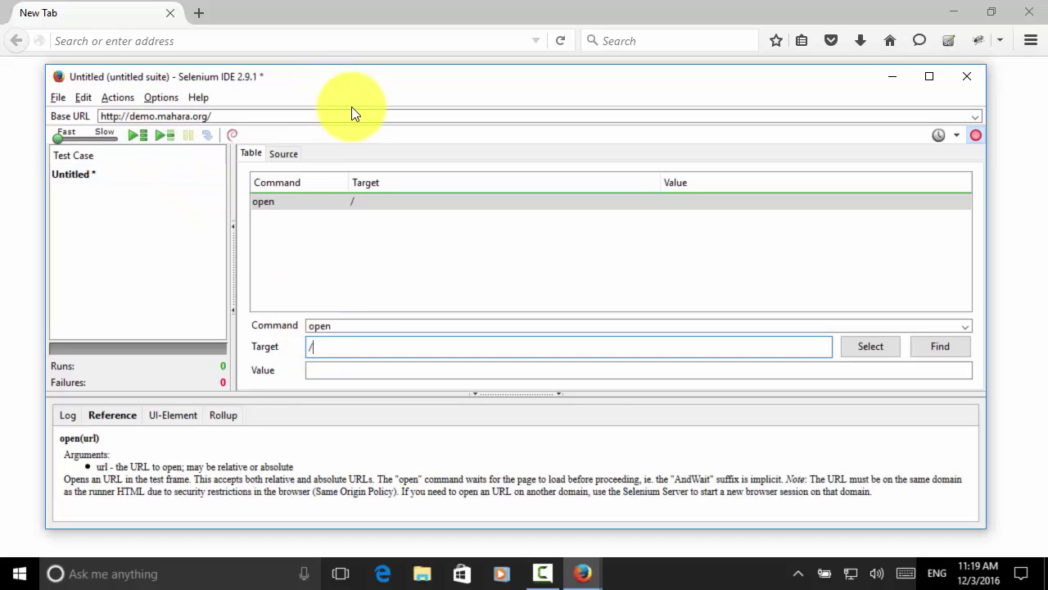
click(348, 204)
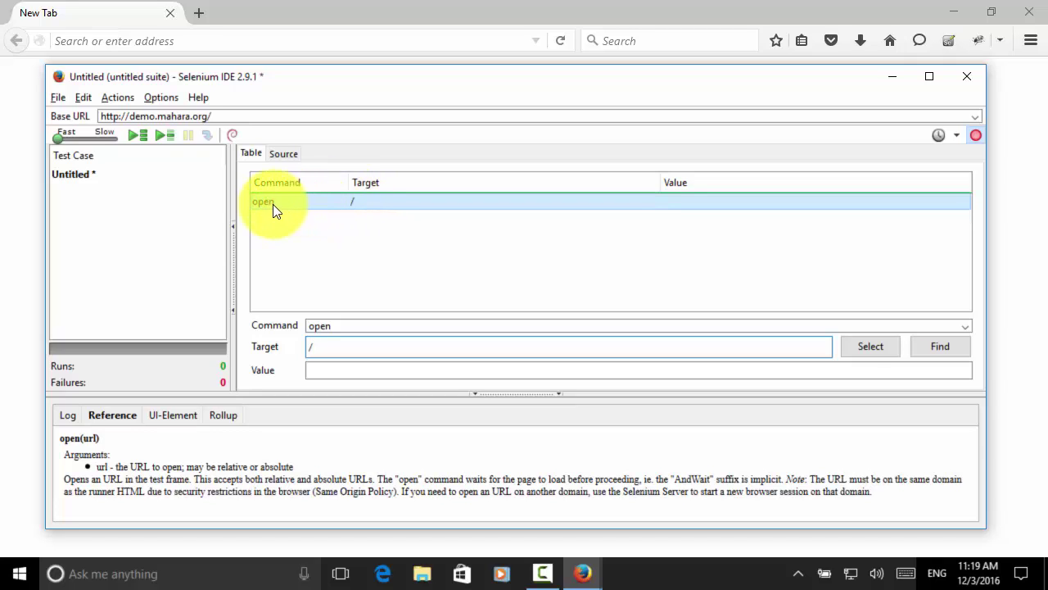
Execute the open / command, loading the Mahara Demo home page.
right_click(303, 202)
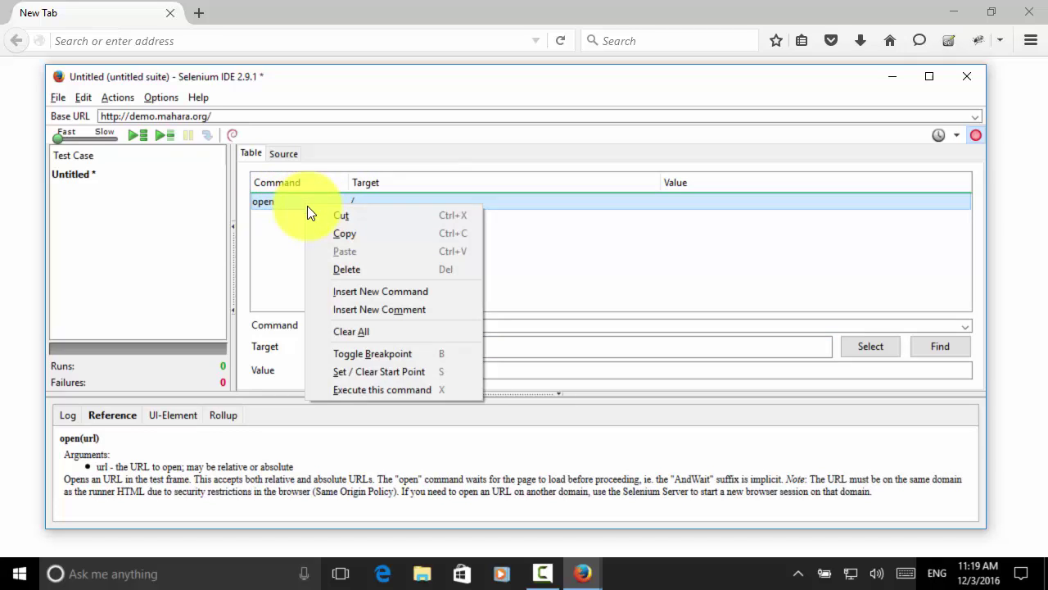
click(363, 391)
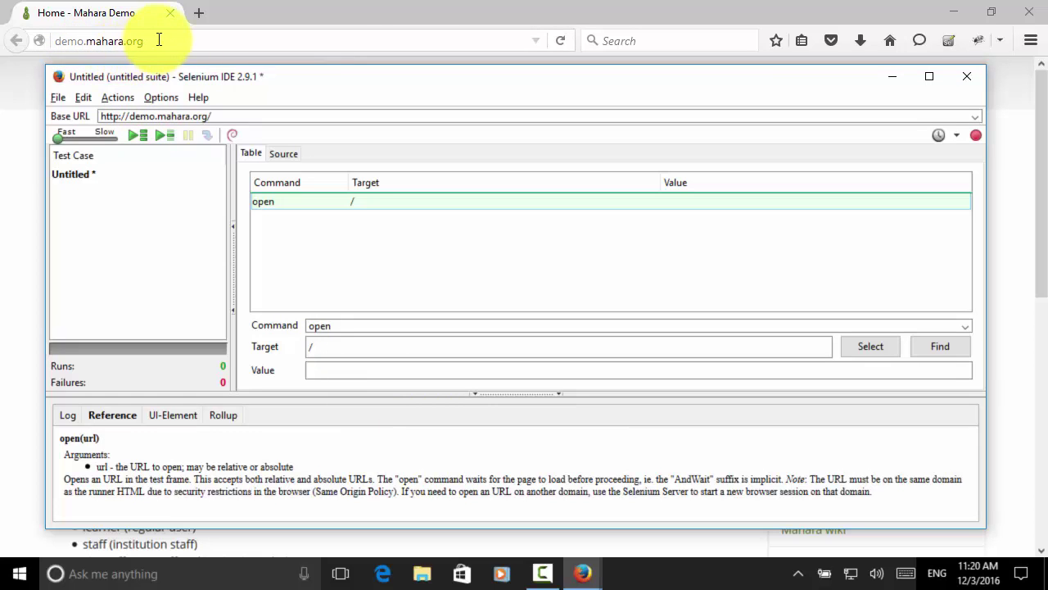
drag(300, 85, 321, 278)
drag(319, 233, 298, 76)
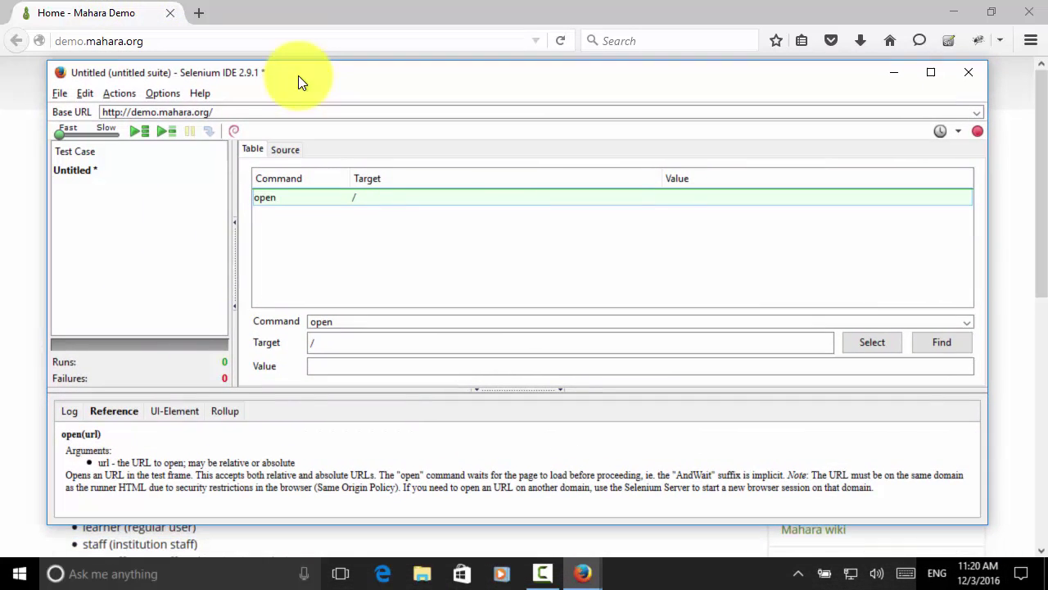
click(209, 111)
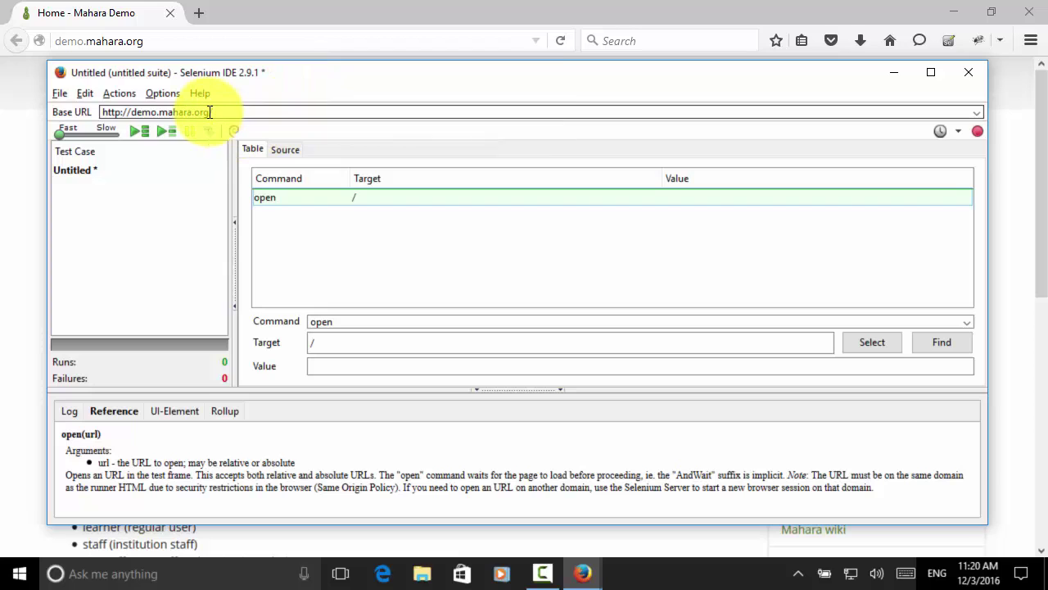
drag(209, 111, 131, 113)
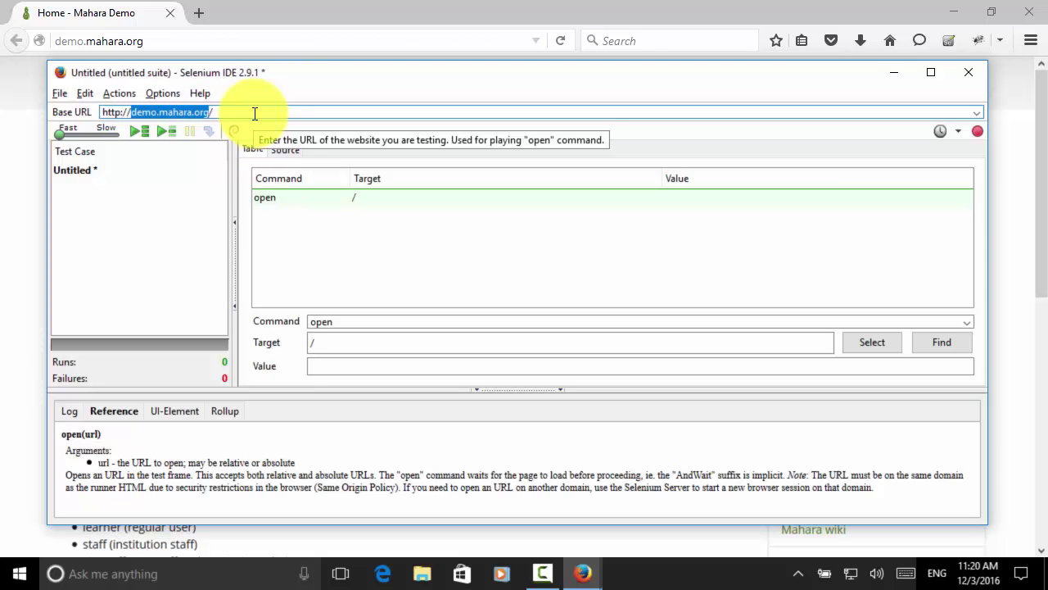
text(www.)
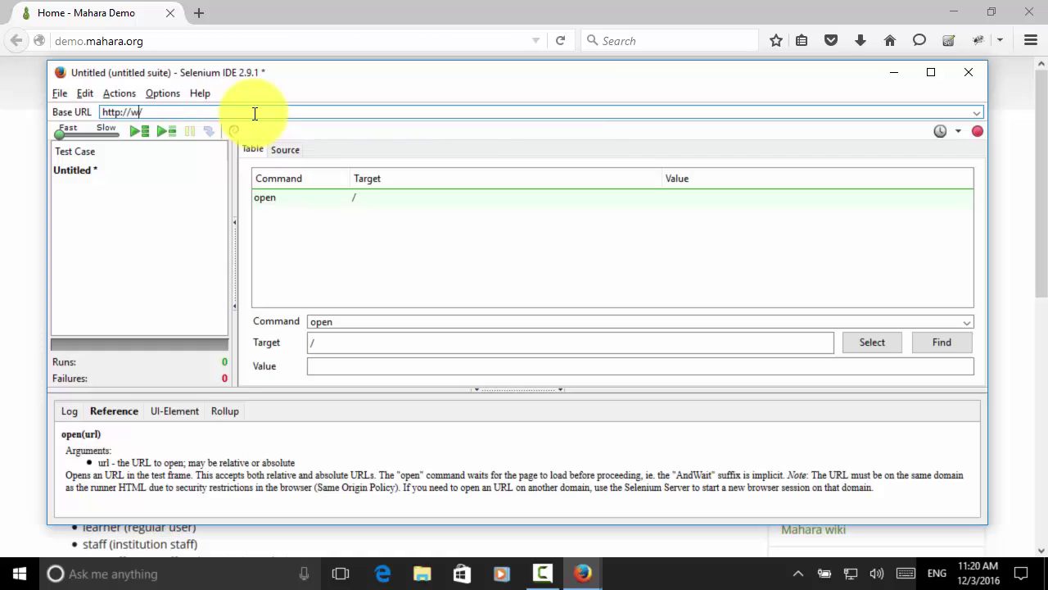
text(google.com)
Execute the open / step again so Firefox loads the Google home page.
click(359, 199)
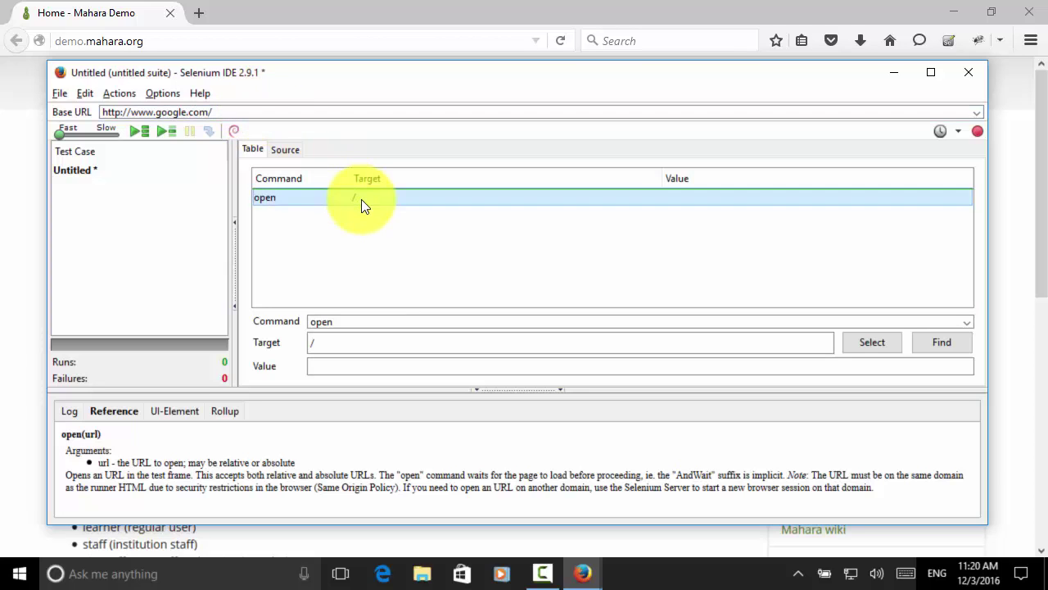
right_click(276, 198)
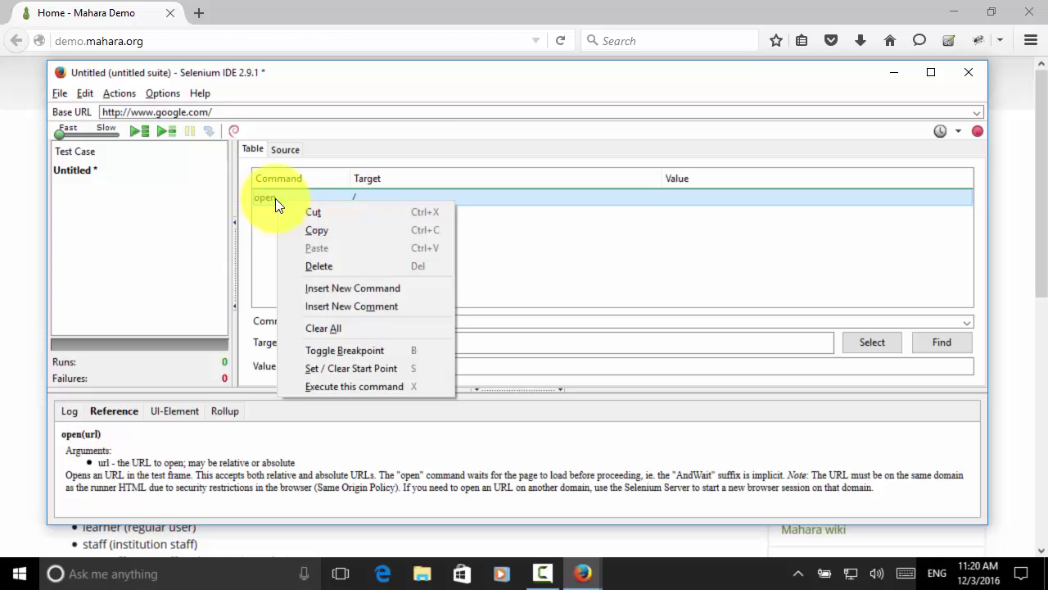
click(337, 388)
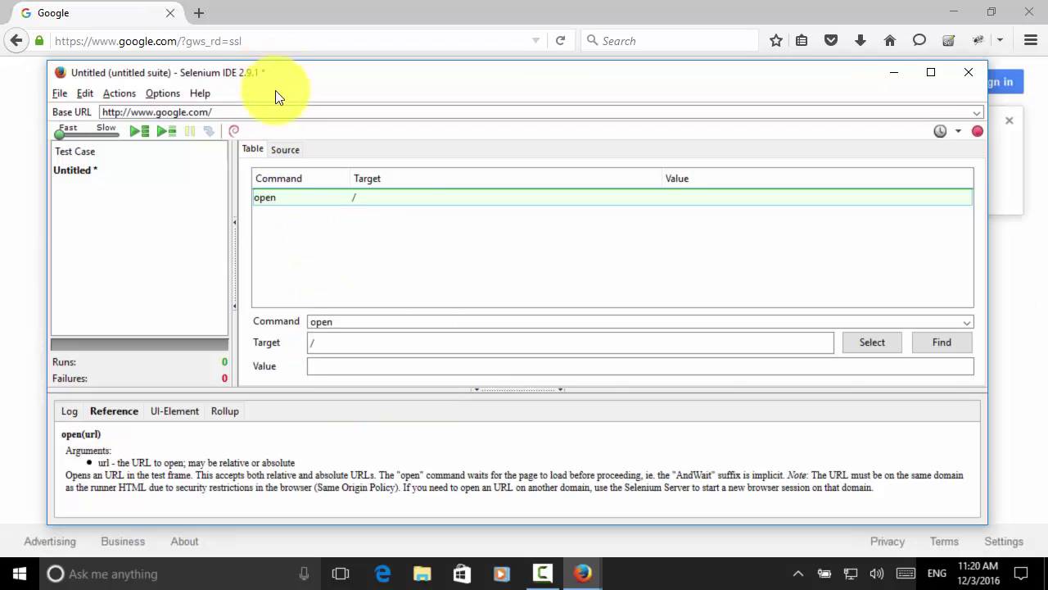
mouse_move(282, 81)
mouse_down()
mouse_move(311, 379)
mouse_move(314, 283)
mouse_move(281, 89)
mouse_move(264, 72)
mouse_up()
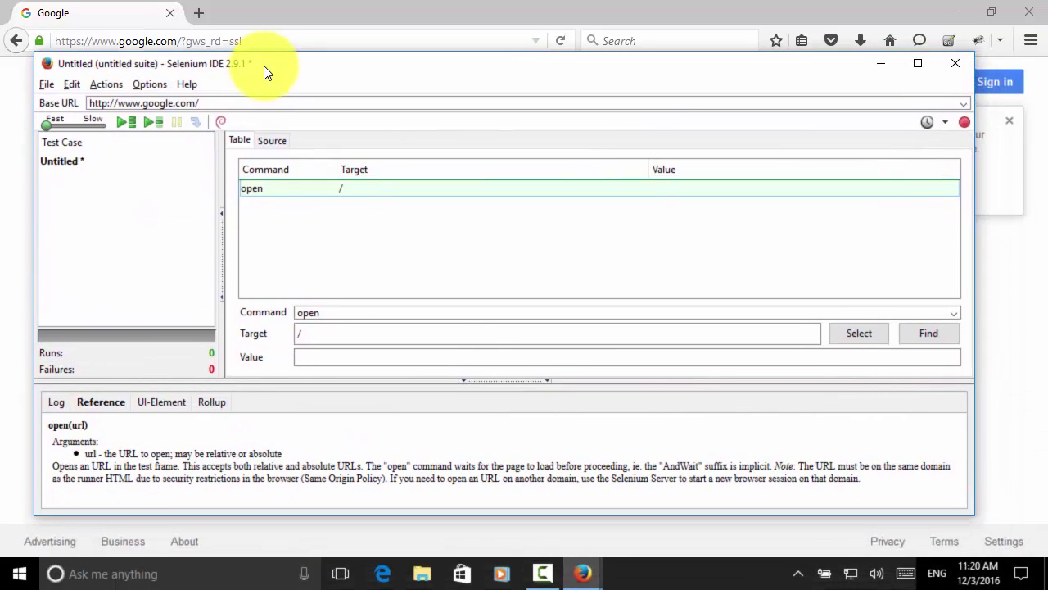